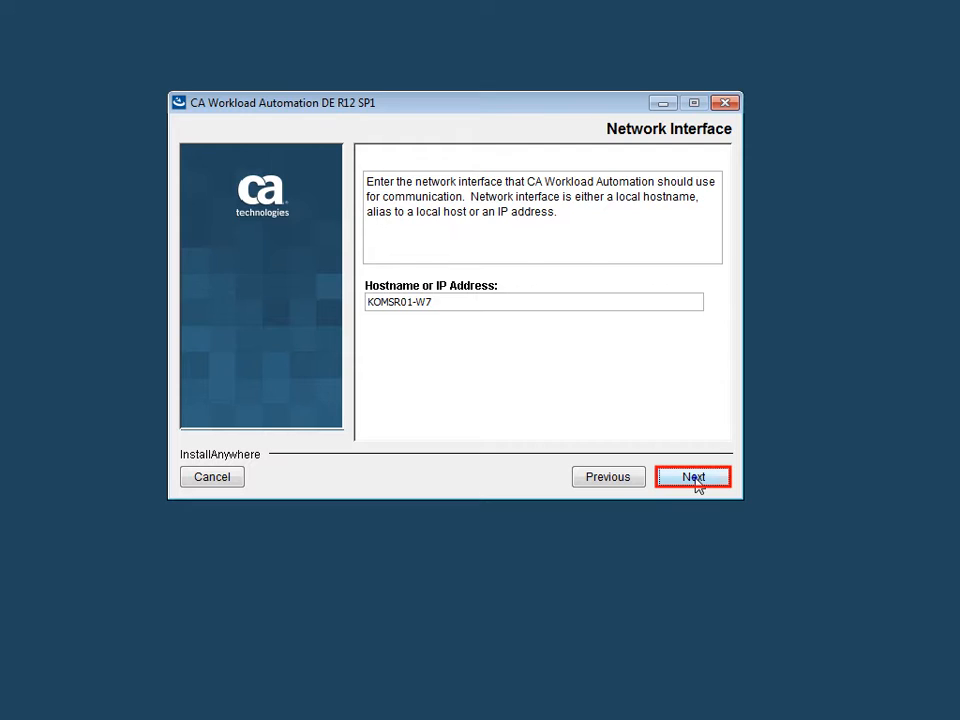
Accept the default hostname, no High Availability, ports 7500, 7599, 7598 and 7507, and the default instance ID for the server installation
{"action": "left_click", "coordinate": [694, 477]}
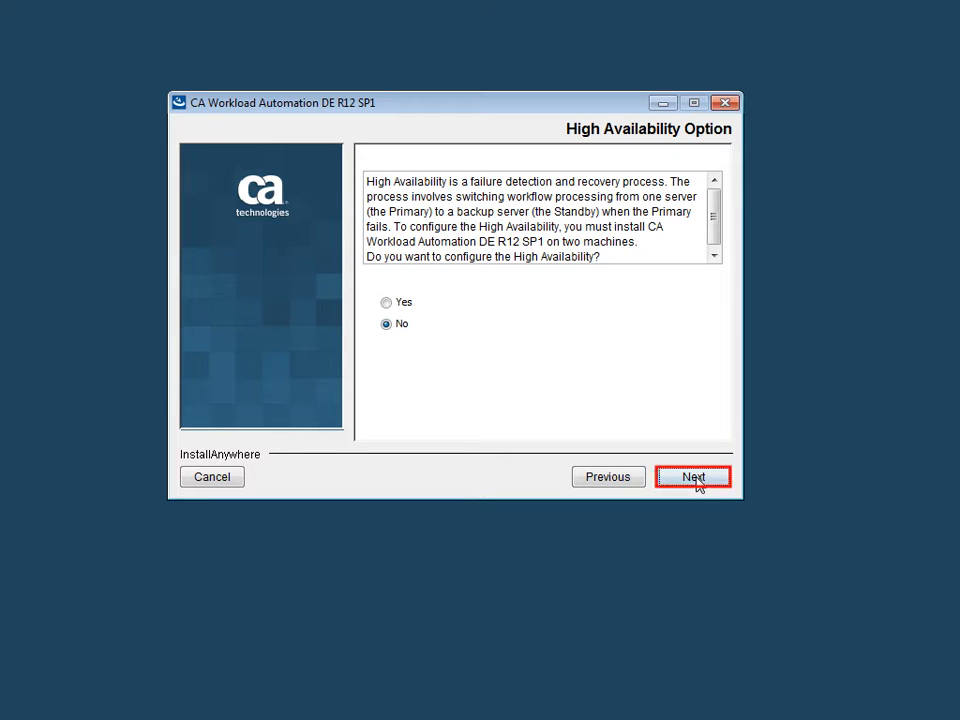
{"action": "left_click", "coordinate": [697, 477]}
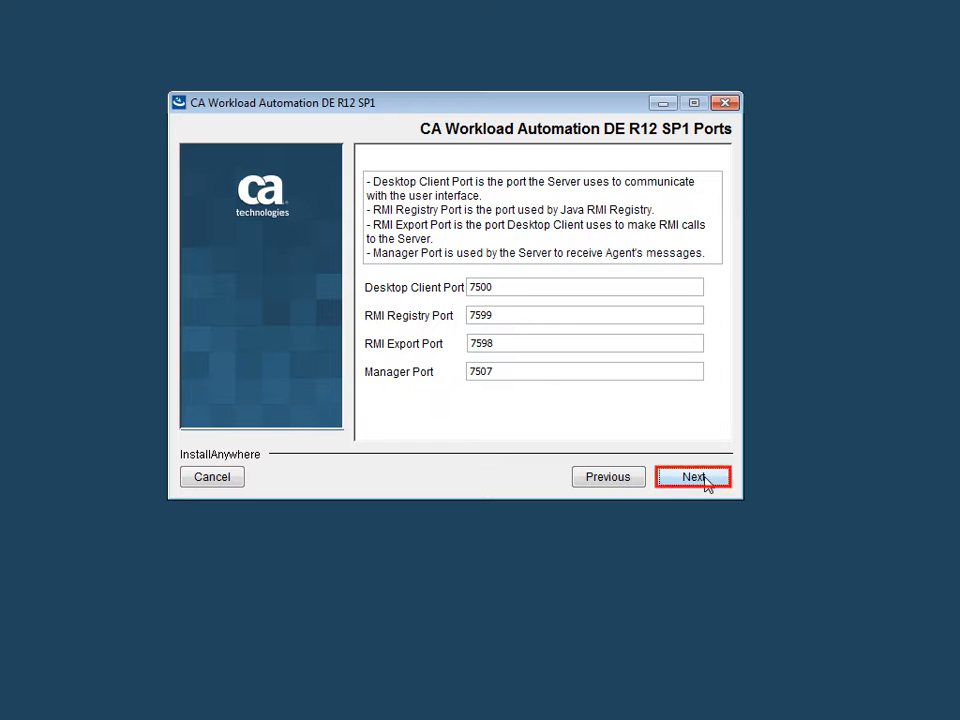
{"action": "left_click", "coordinate": [694, 482]}
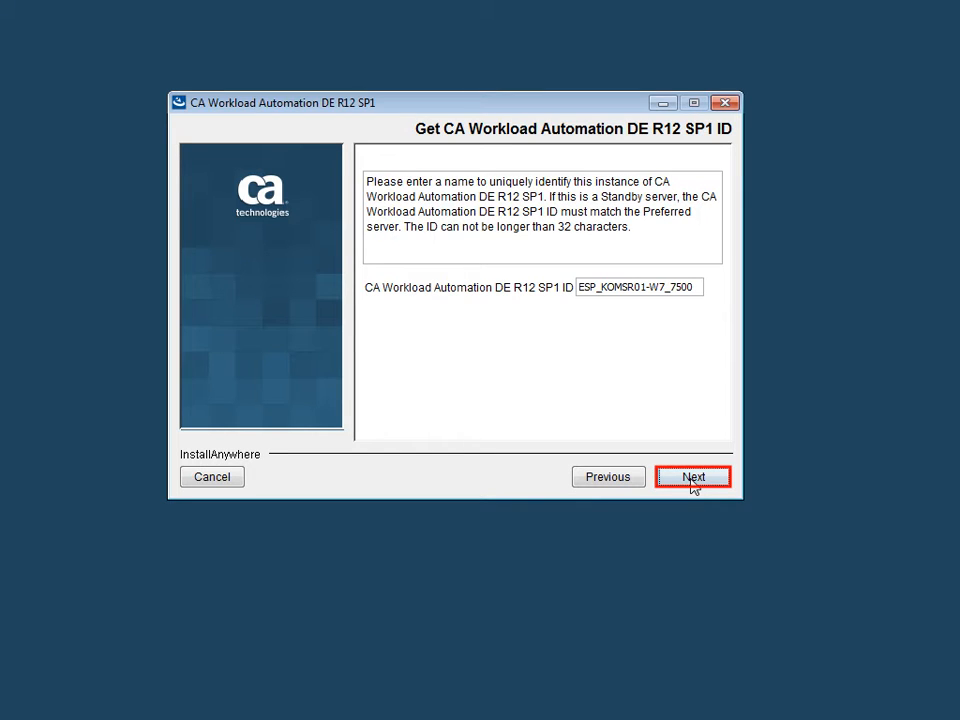
{"action": "left_click", "coordinate": [694, 480]}
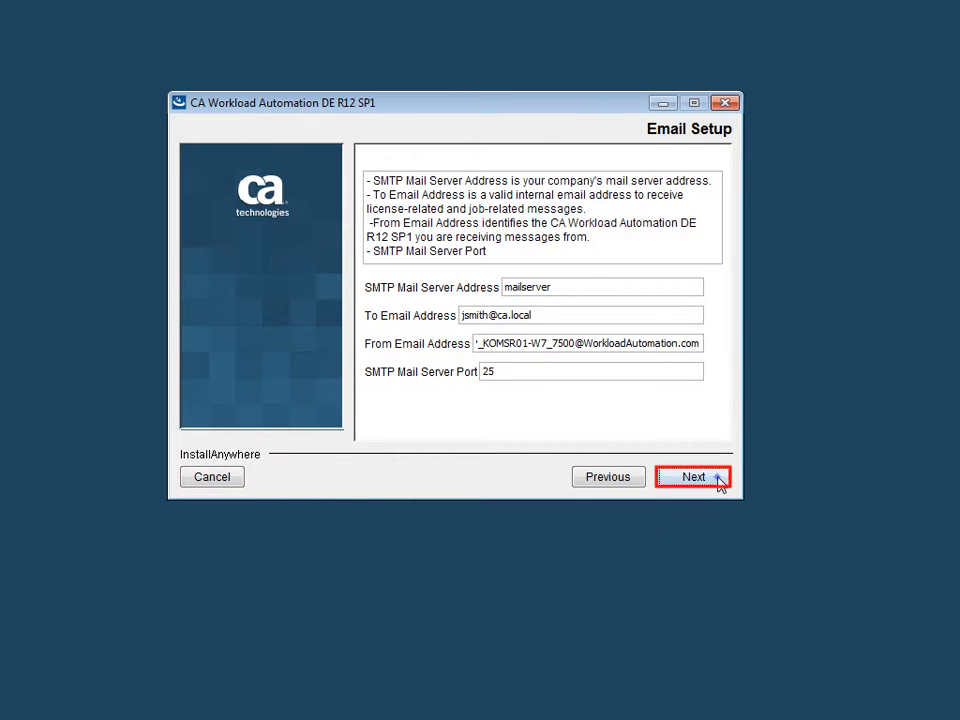
Accept the prefilled email setup, default agent AGENT on port 7520, DES cipher algorithm and prefilled agent encryption key
{"action": "left_click", "coordinate": [719, 483]}
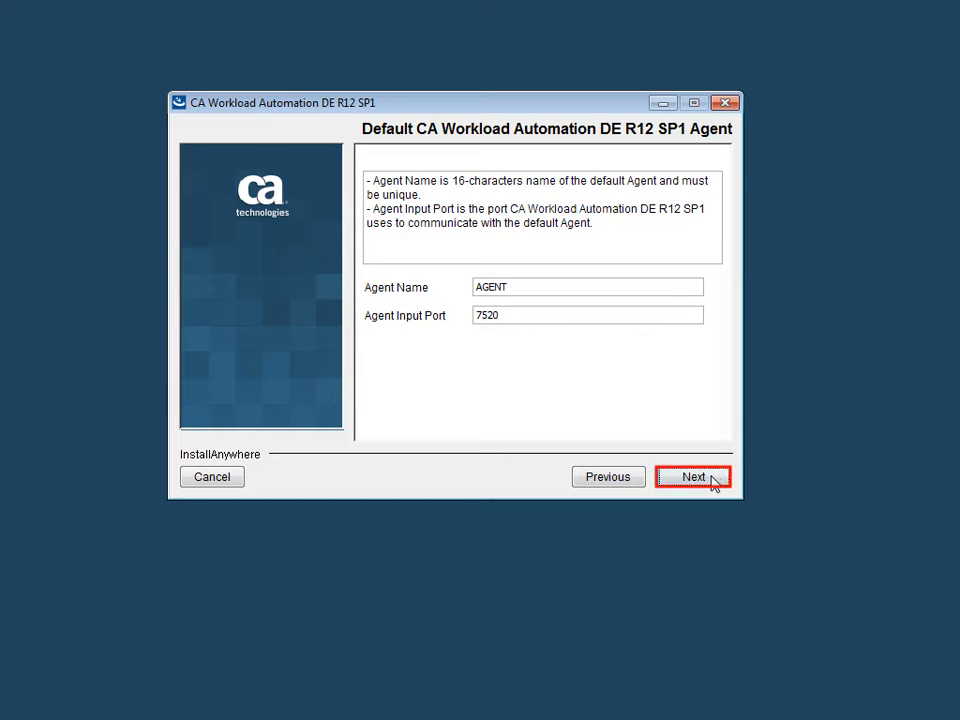
{"action": "left_click", "coordinate": [705, 478]}
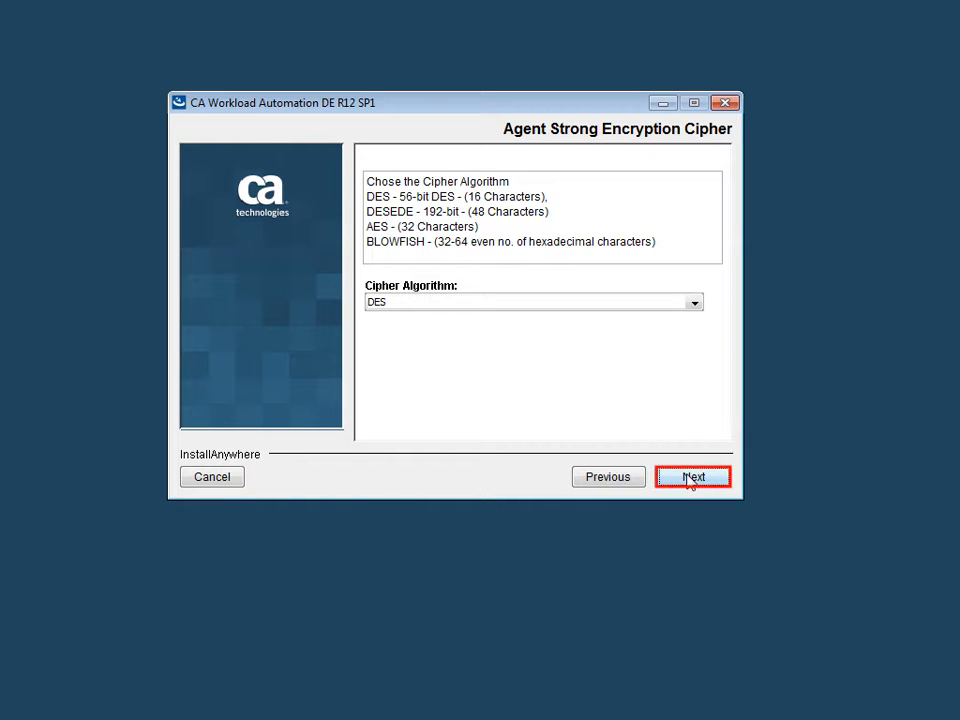
{"action": "left_click", "coordinate": [684, 485]}
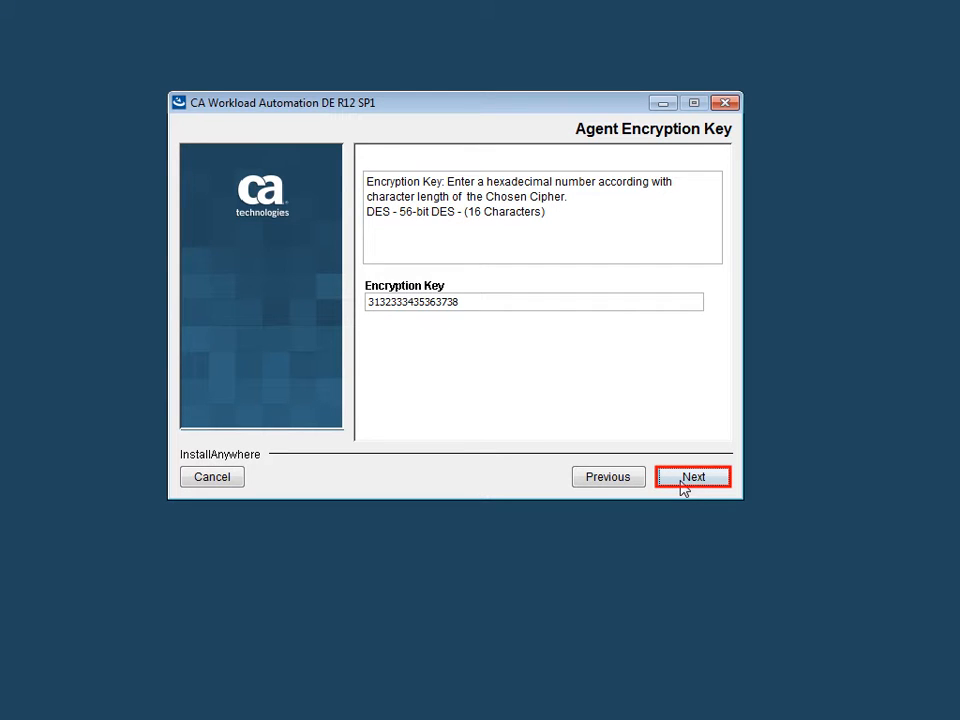
{"action": "left_click", "coordinate": [684, 485]}
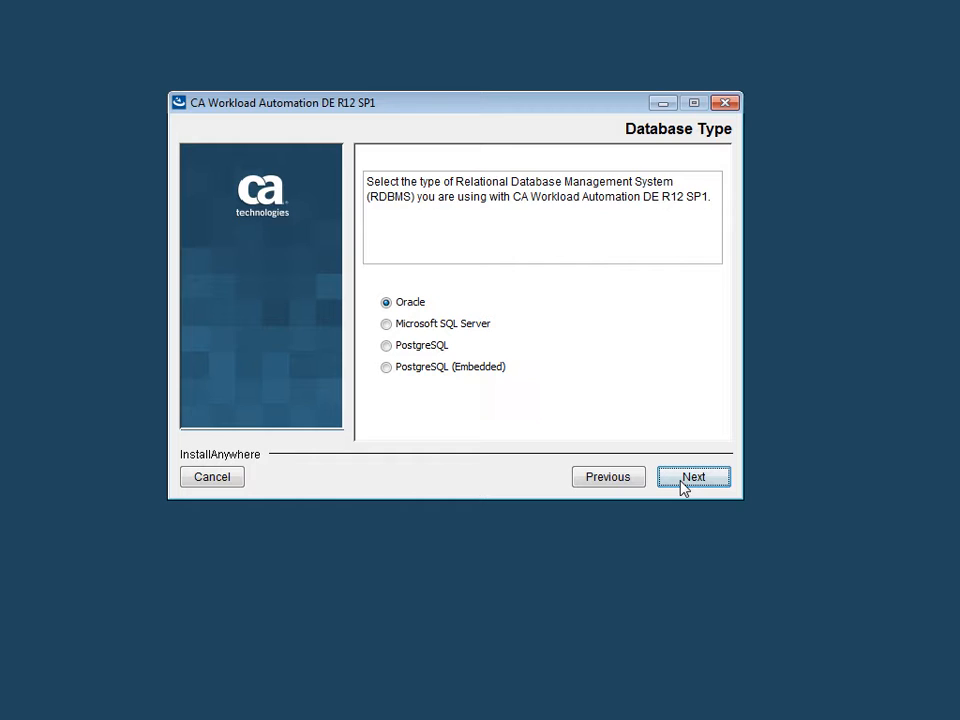
Choose PostgreSQL (Embedded) as the database type, keep port 5432, and enter and confirm the database password
{"action": "left_click", "coordinate": [396, 369]}
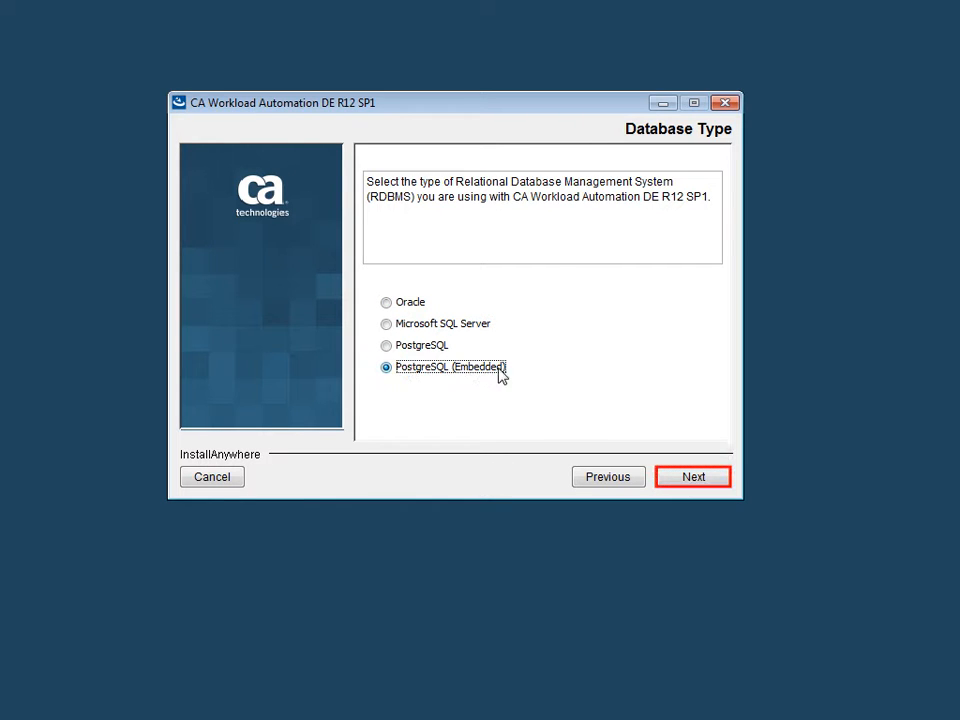
{"action": "left_click", "coordinate": [713, 480]}
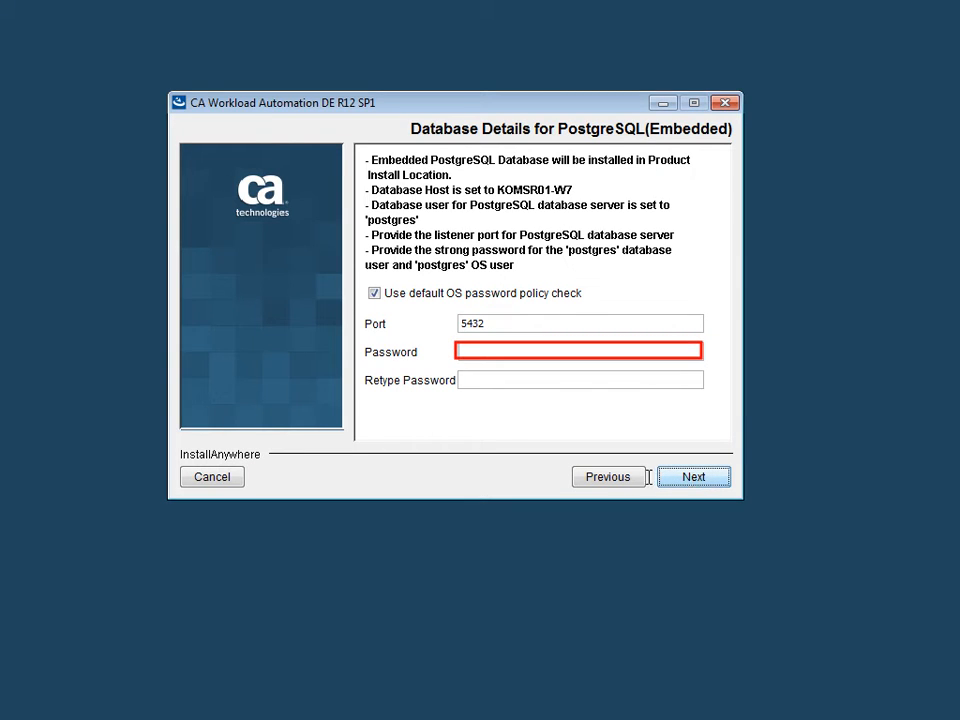
{"action": "left_click", "coordinate": [504, 354]}
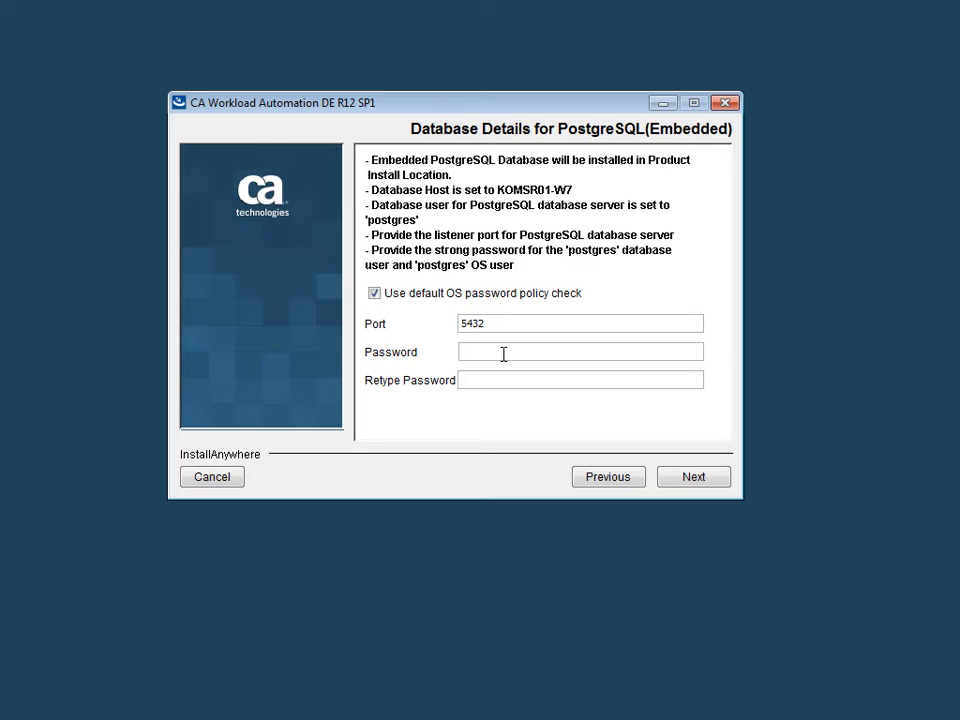
{"action": "type", "text": "********"}
{"action": "key", "text": "Tab"}
{"action": "type", "text": "********"}
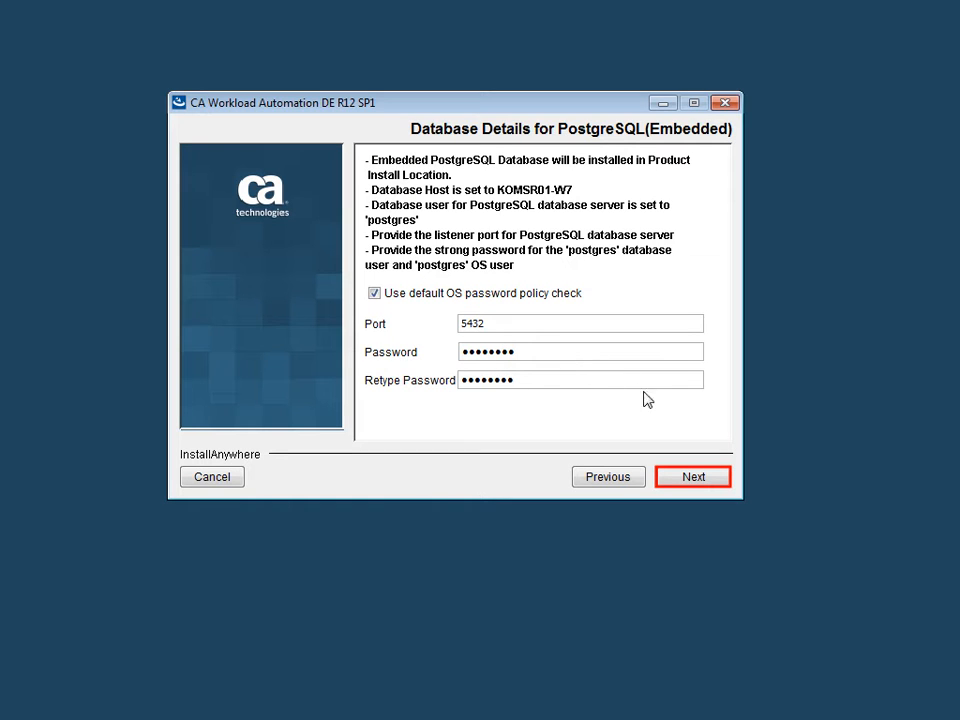
{"action": "left_click", "coordinate": [681, 483]}
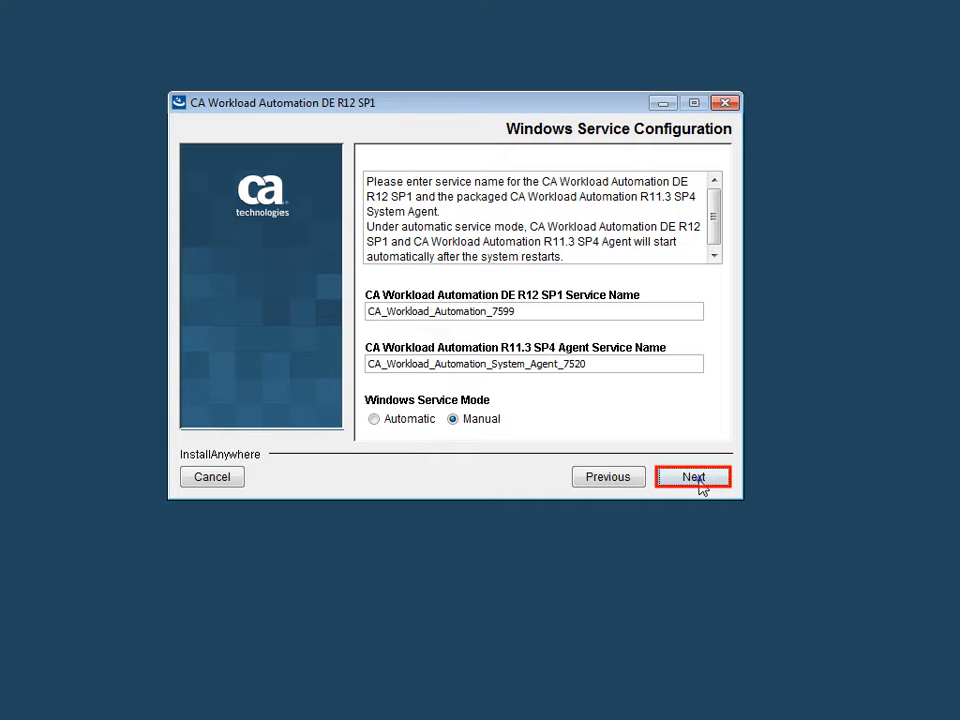
Keep the default service names with Manual service mode, review the pre-installation summary, and install the server through to closing the installer
{"action": "left_click", "coordinate": [697, 480]}
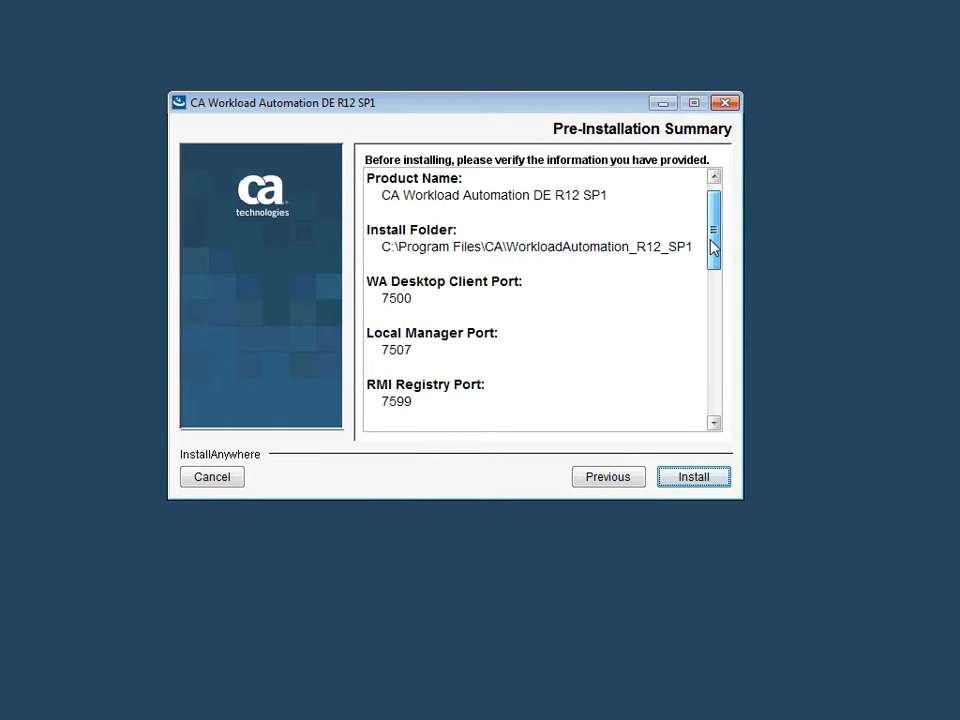
{"action": "left_click_drag", "start_coordinate": [713, 248], "coordinate": [727, 415]}
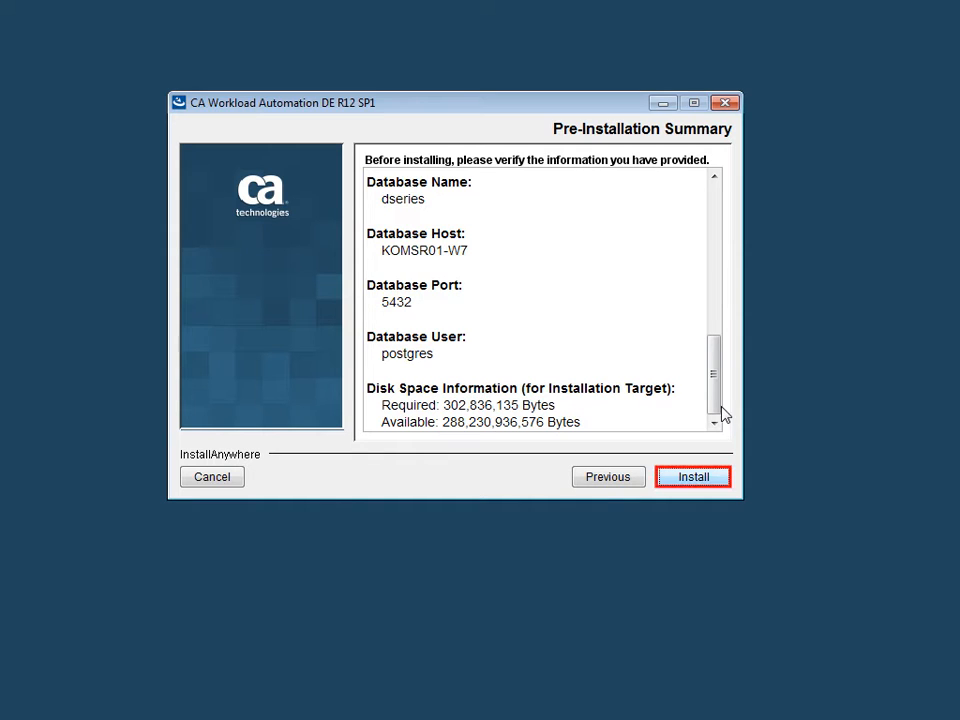
{"action": "left_click", "coordinate": [707, 483]}
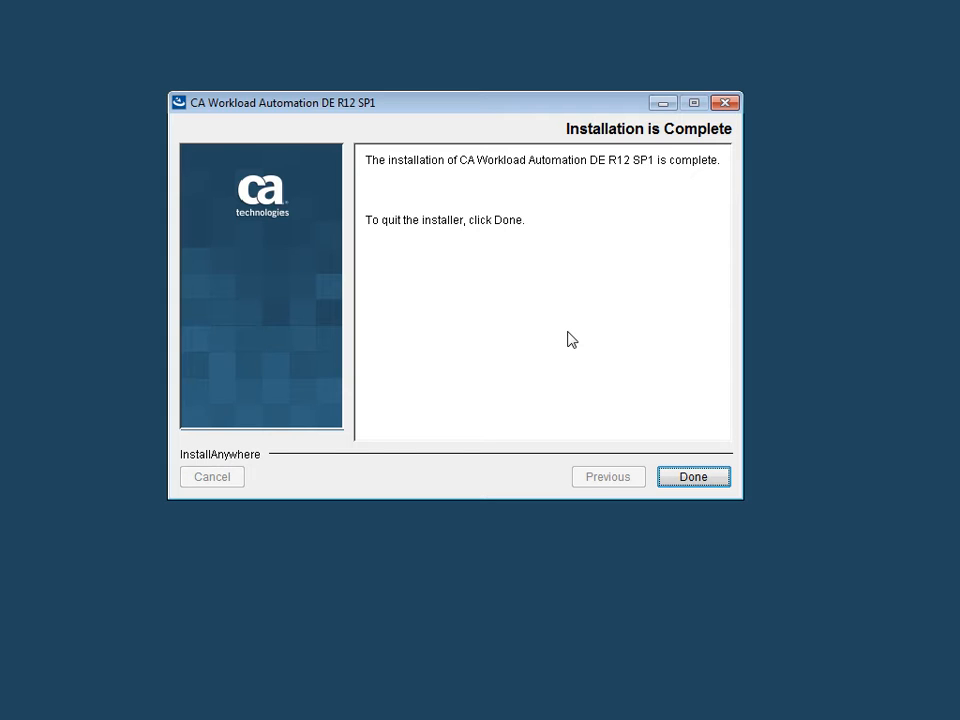
{"action": "left_click", "coordinate": [694, 478]}
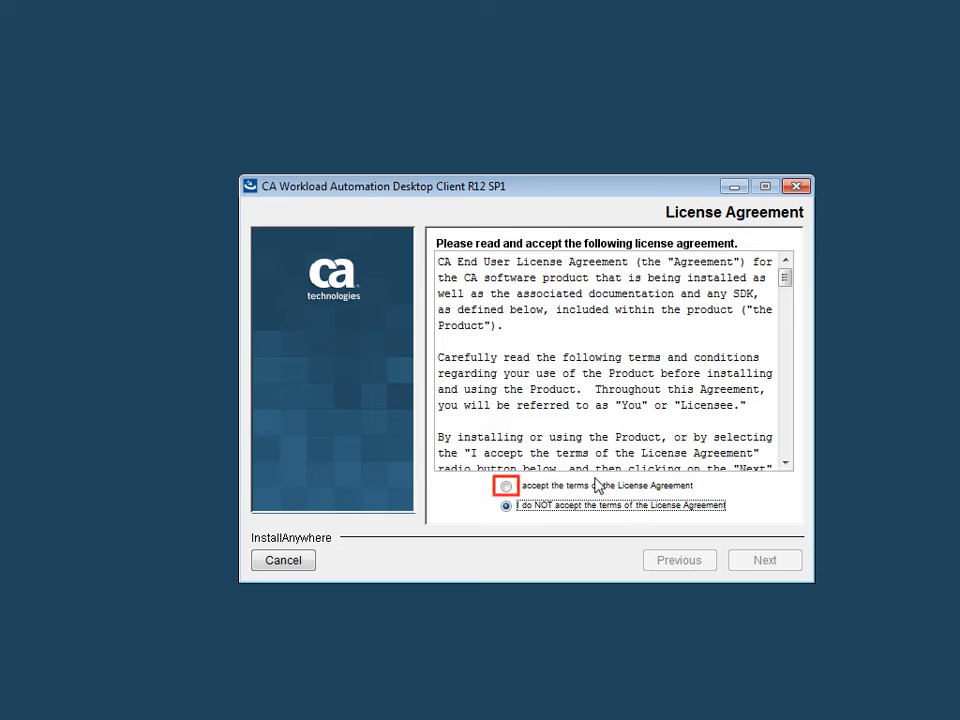
Accept the license and install the Desktop Client in C:\CA\WA Desktop Client R12 SP1 with desktop and Quick Launch Bar shortcuts
{"action": "left_click", "coordinate": [507, 489]}
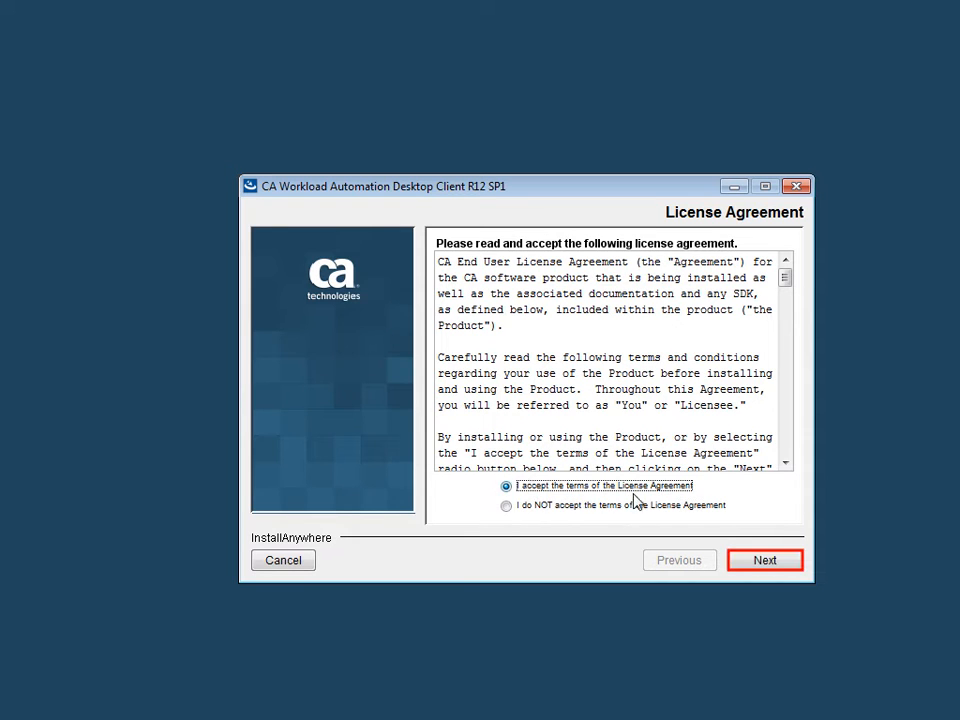
{"action": "left_click", "coordinate": [775, 562]}
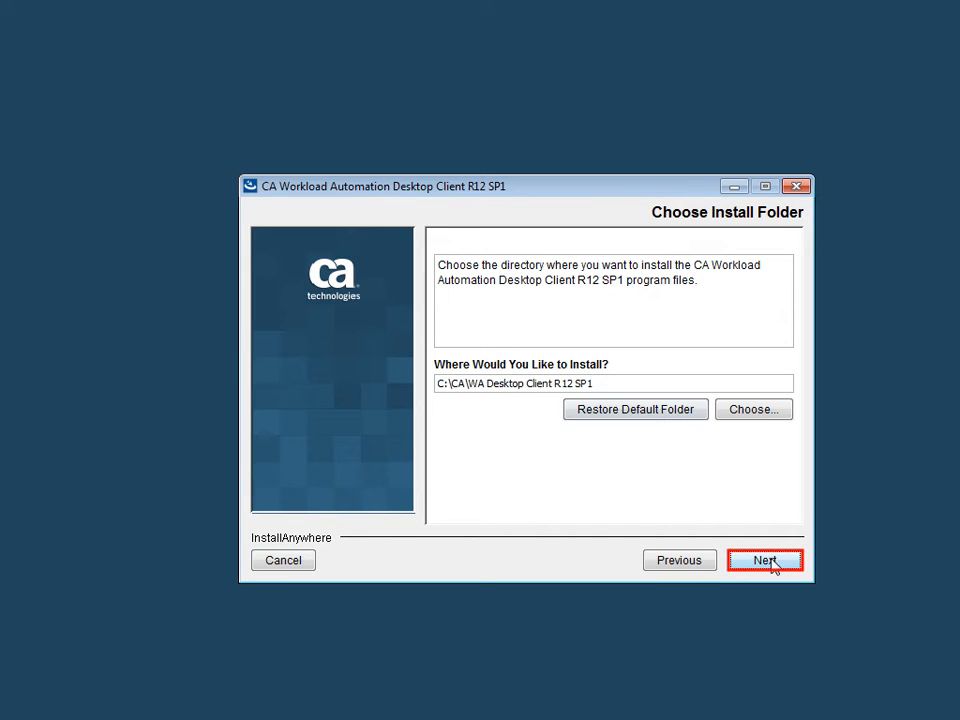
{"action": "left_click", "coordinate": [765, 561]}
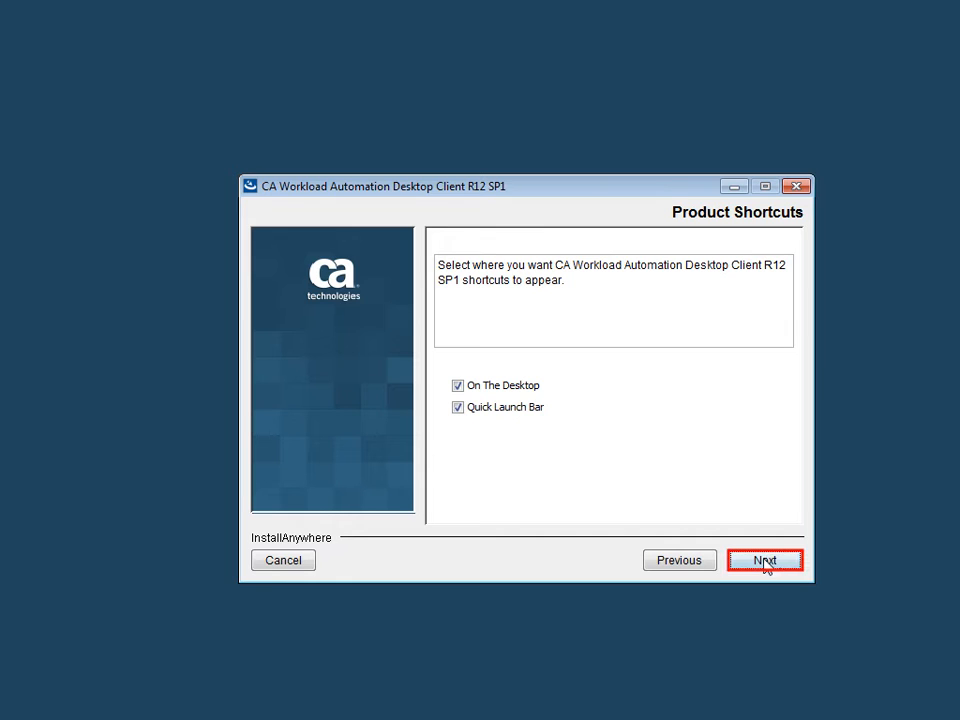
{"action": "left_click", "coordinate": [765, 561]}
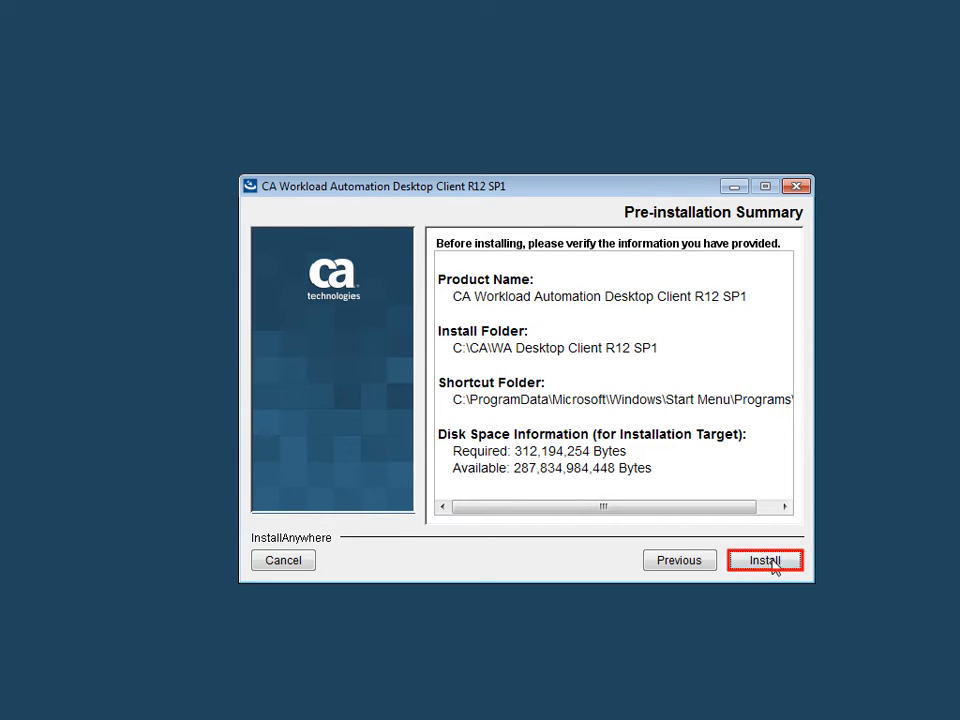
{"action": "left_click", "coordinate": [765, 560]}
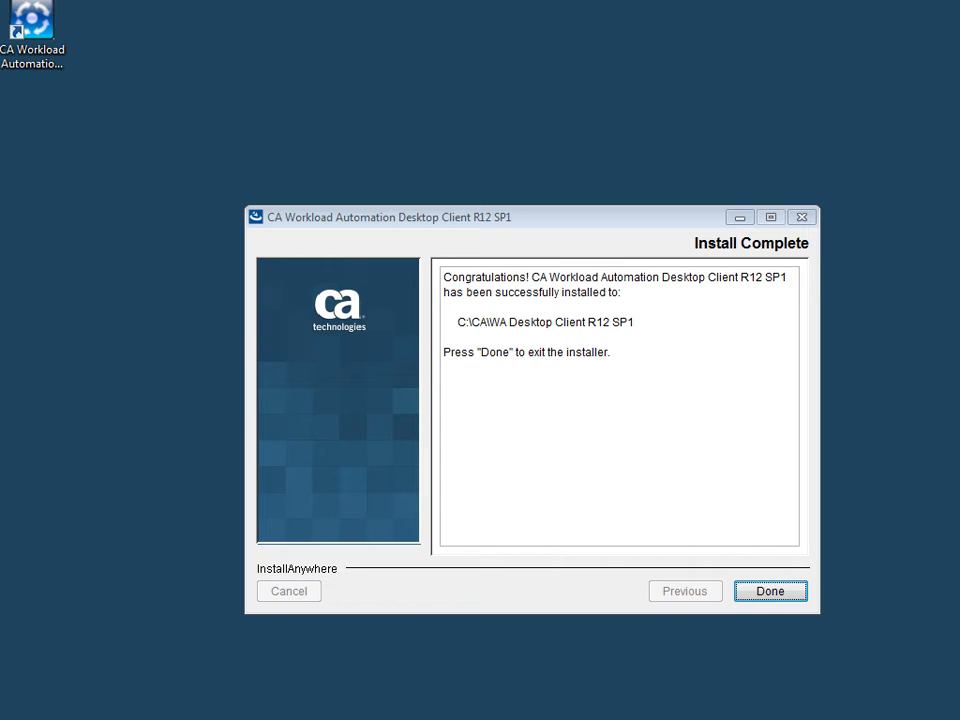
{"action": "left_click", "coordinate": [772, 593]}
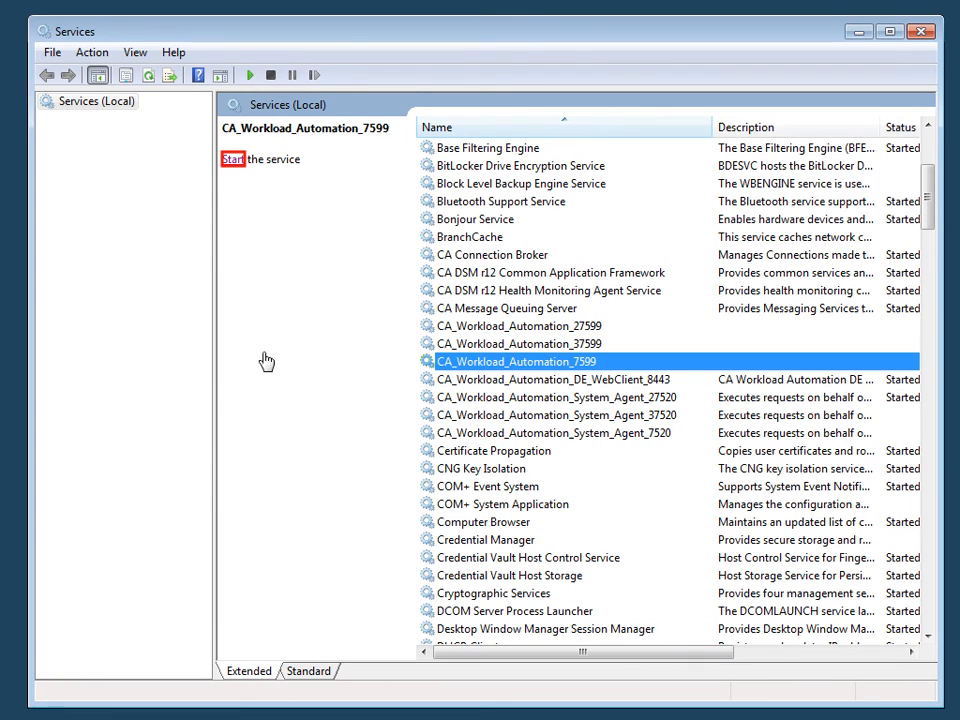
Start the CA_Workload_Automation_7599 and CA_Workload_Automation_System_Agent_7520 services and minimize the Services window
{"action": "left_click", "coordinate": [233, 159]}
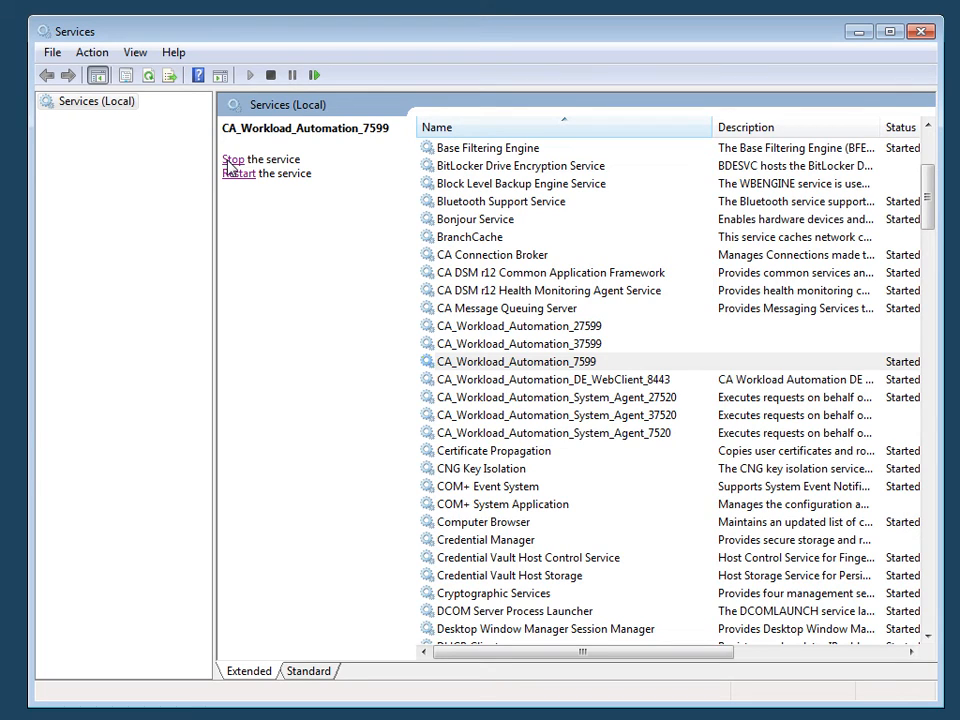
{"action": "left_click", "coordinate": [604, 440]}
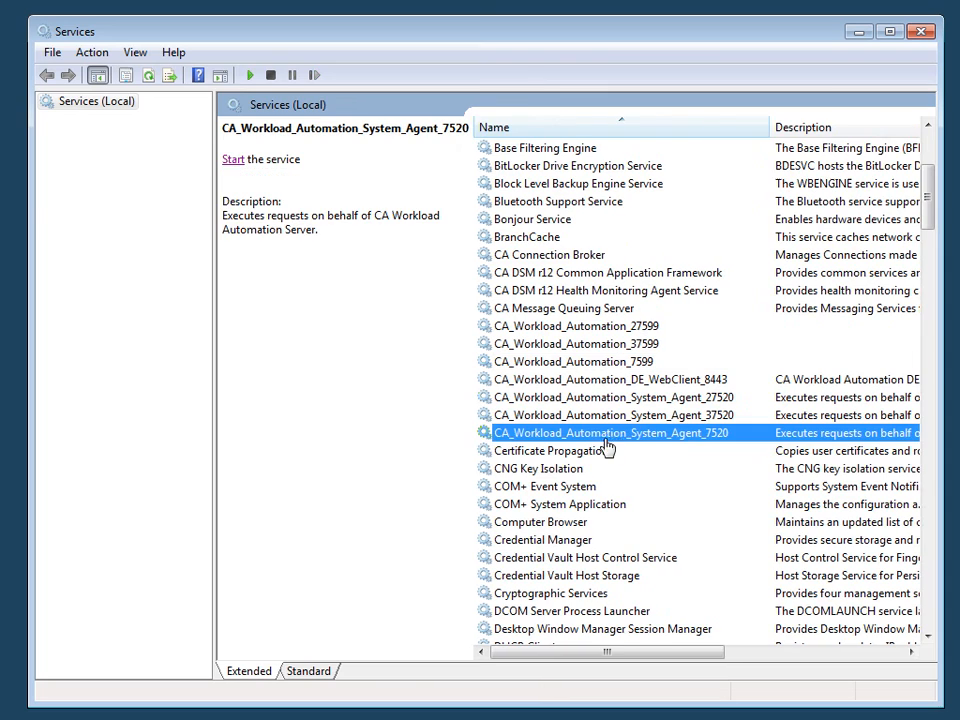
{"action": "left_click", "coordinate": [231, 161]}
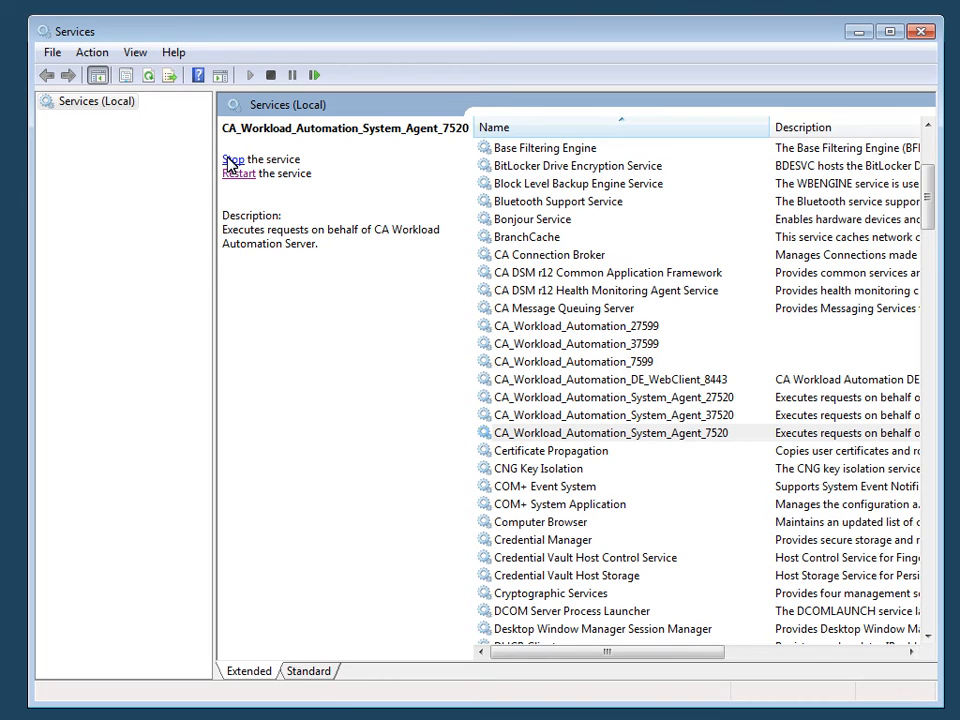
{"action": "left_click", "coordinate": [860, 33]}
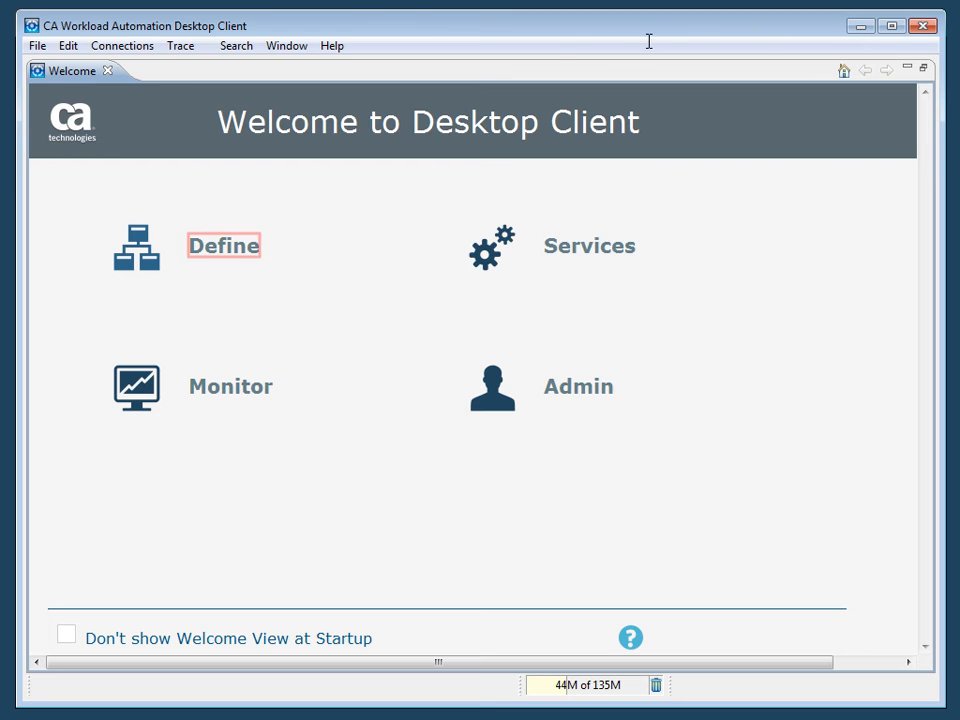
In the CA Workload Automation Desktop Client, open Update Workload under Define and download the VERIFY application from the SCHED-komsr01-w7 server
{"action": "left_click", "coordinate": [201, 246]}
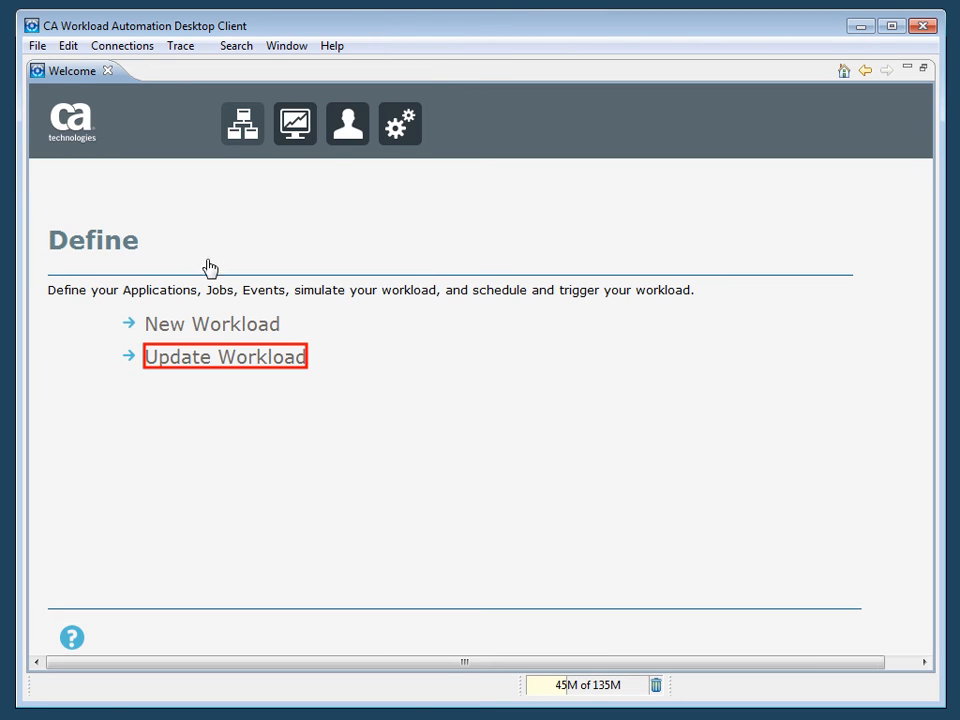
{"action": "left_click", "coordinate": [214, 371]}
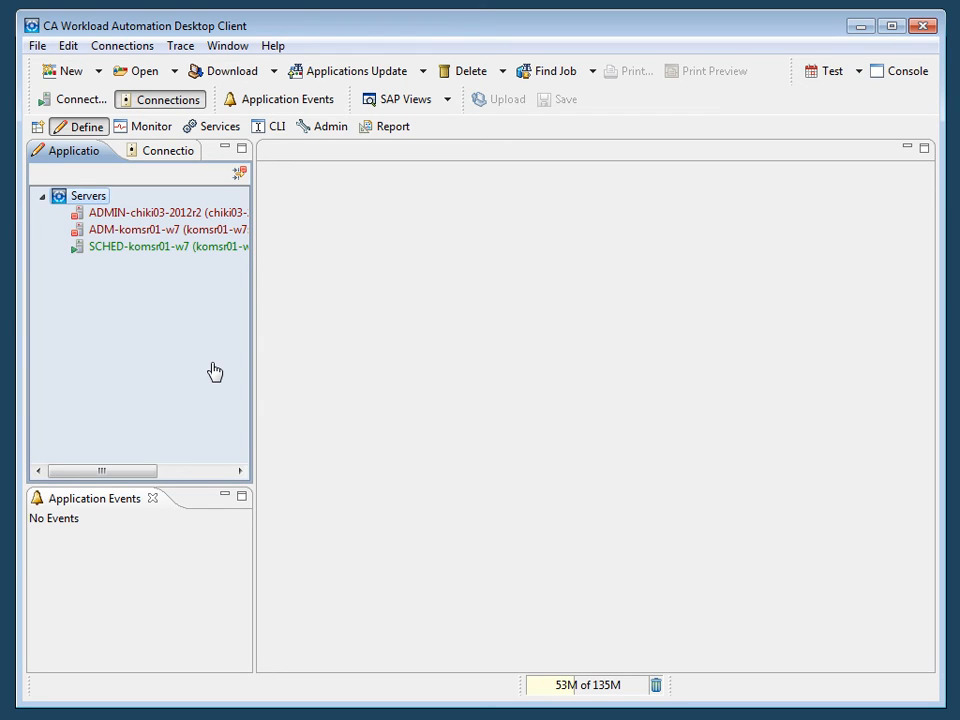
{"action": "right_click", "coordinate": [111, 255]}
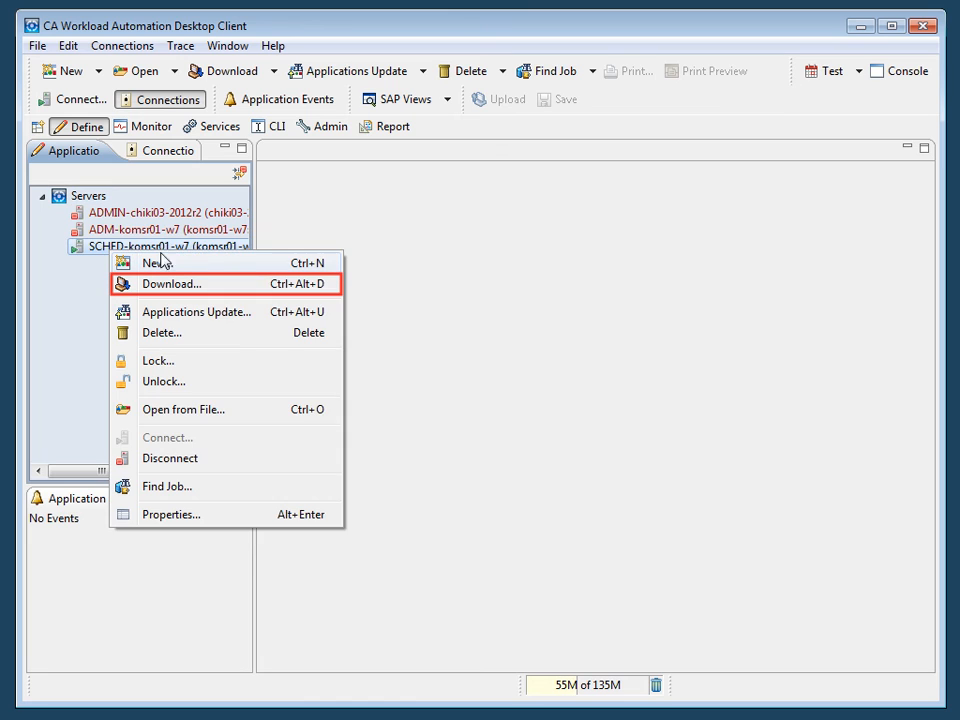
{"action": "left_click", "coordinate": [217, 289]}
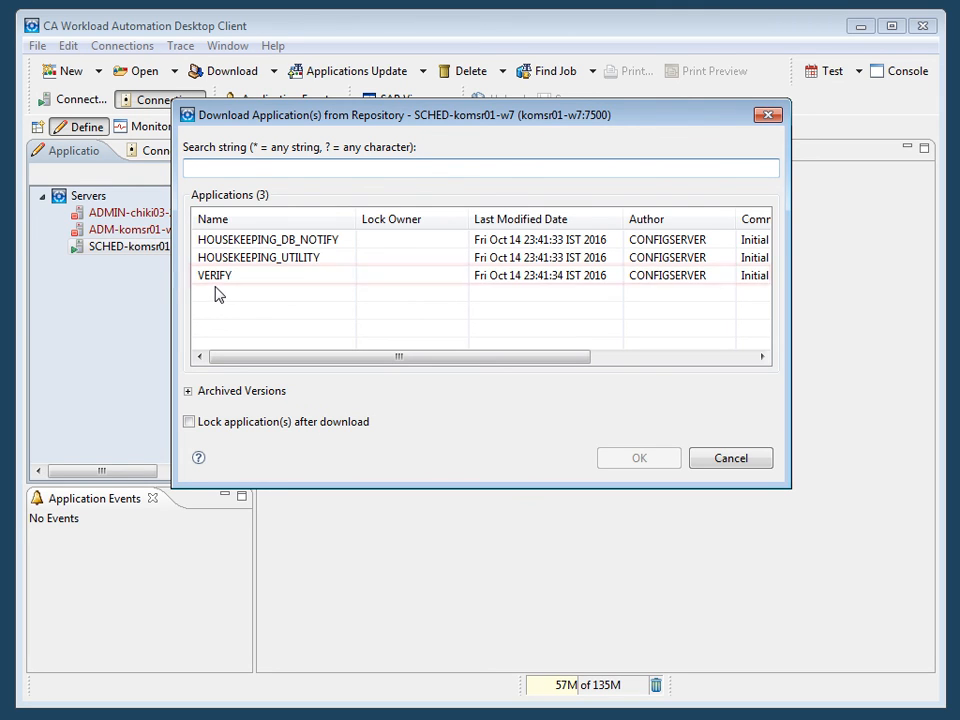
{"action": "left_click", "coordinate": [226, 281]}
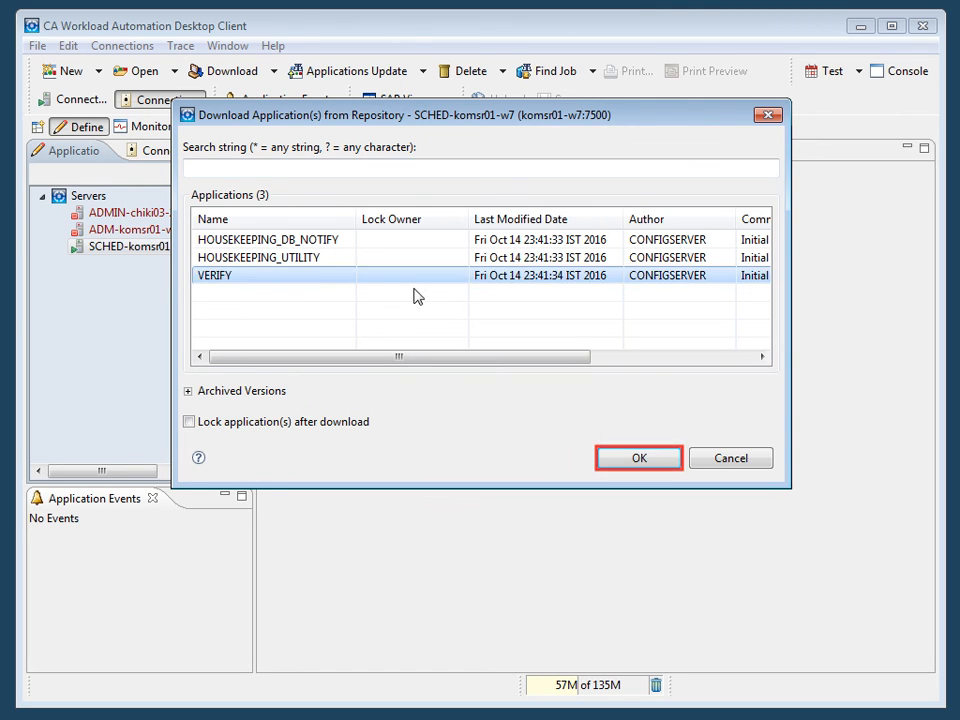
{"action": "left_click", "coordinate": [638, 460]}
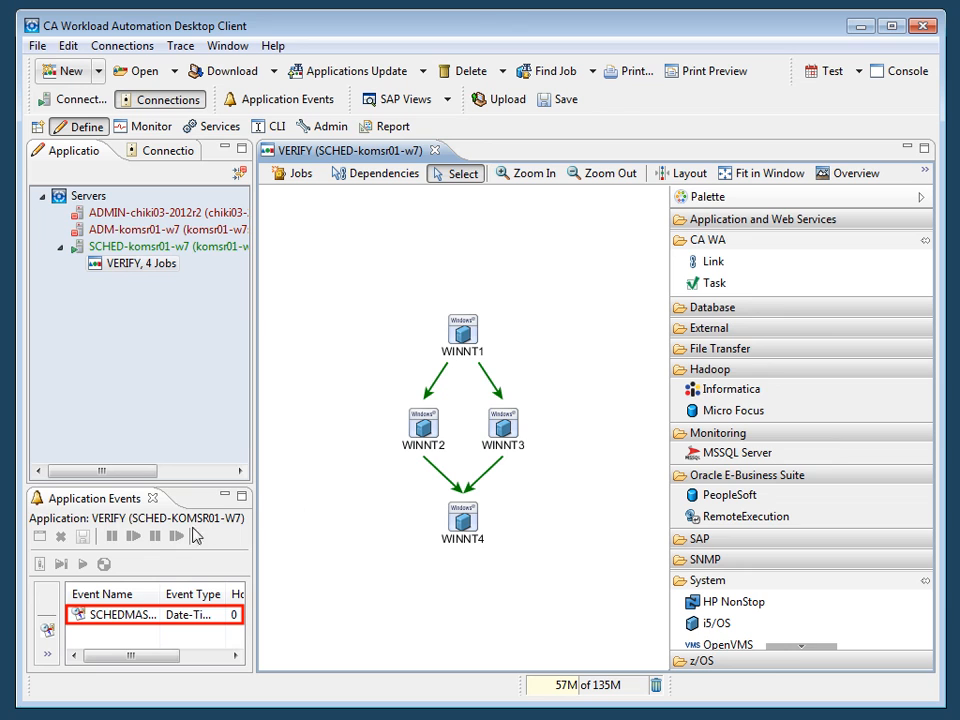
Trigger the SCHEDMASTER.VERIFY event as a new scheduled event with the default trigger options
{"action": "left_click", "coordinate": [140, 617]}
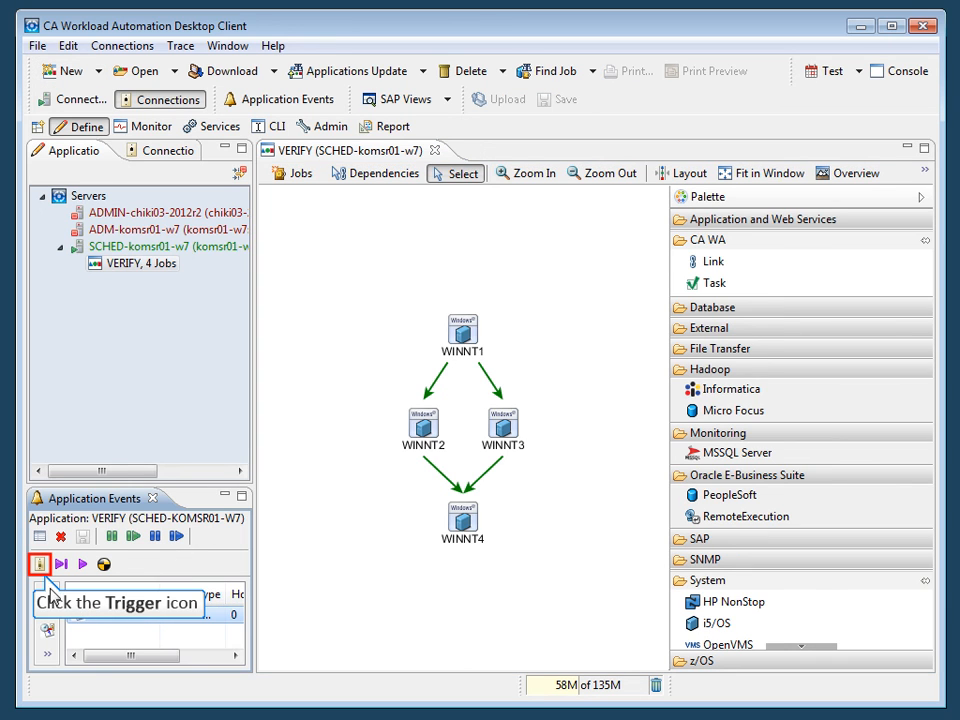
{"action": "left_click", "coordinate": [40, 564]}
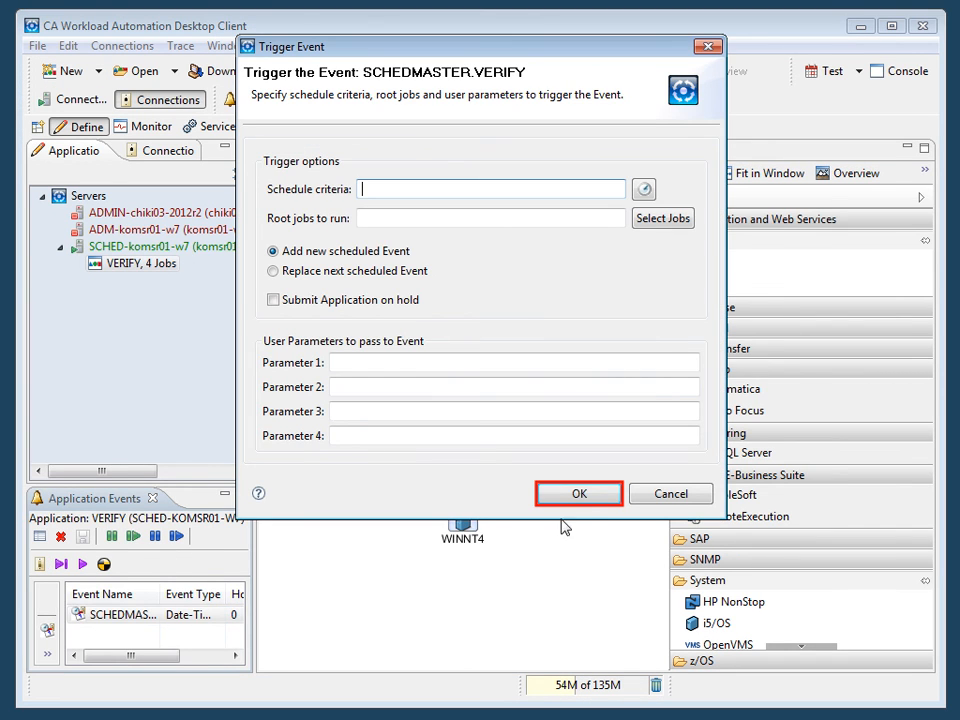
{"action": "left_click", "coordinate": [581, 495]}
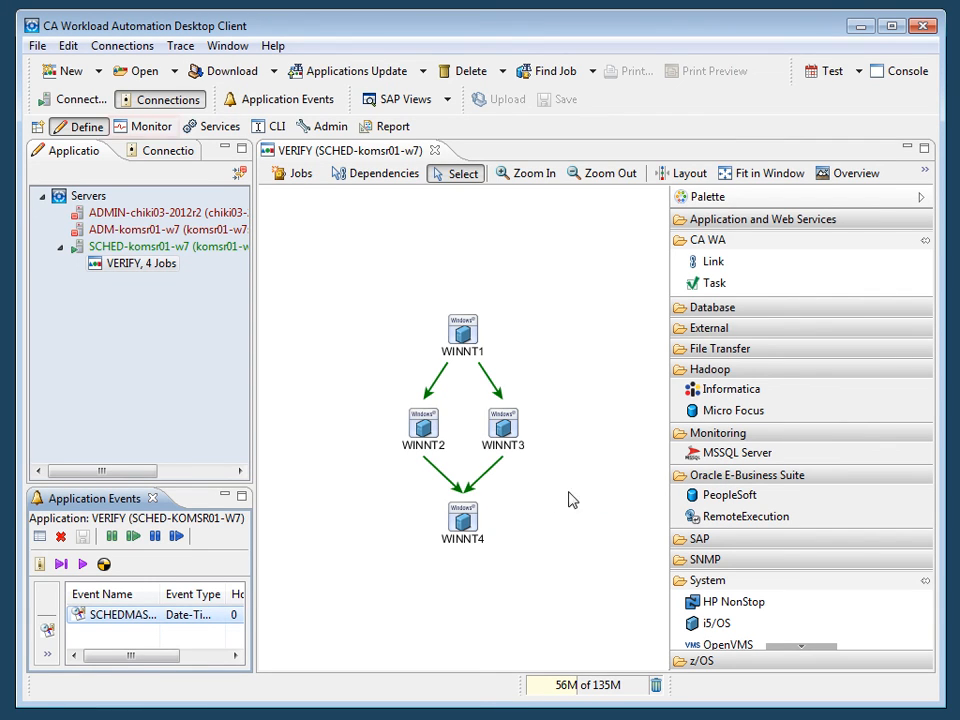
In the Monitor perspective, subscribe to all applications on the SCHED-komsr01-w7 server
{"action": "left_click", "coordinate": [152, 128]}
{"action": "right_click", "coordinate": [117, 221]}
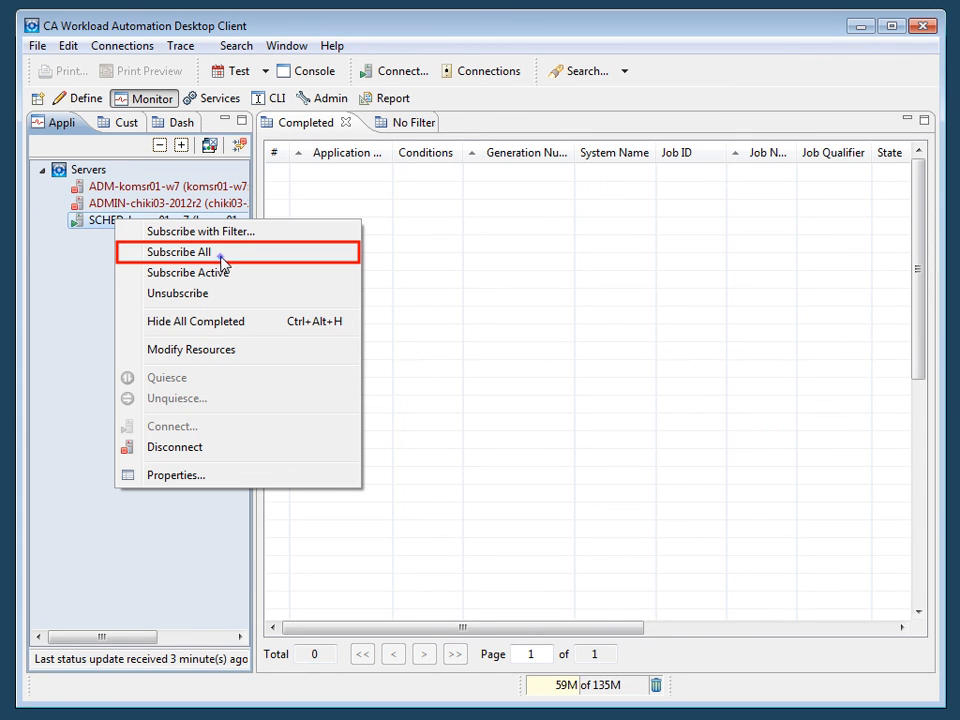
{"action": "left_click", "coordinate": [214, 252]}
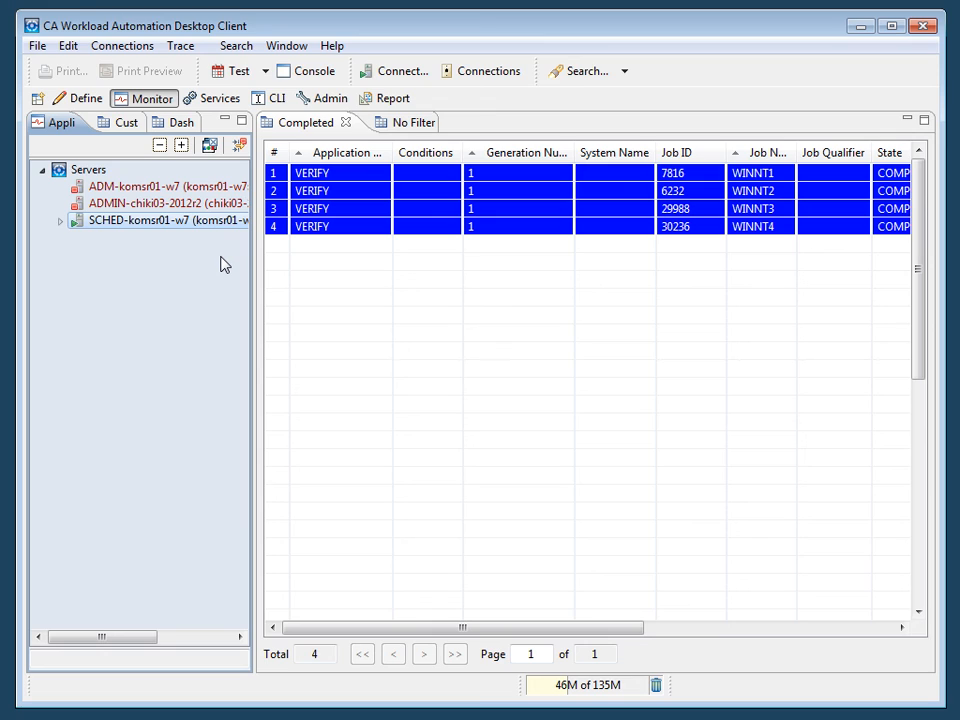
Open the graph of generation 1 of the VERIFY application under SCHED-komsr01-w7 to examine its job states
{"action": "left_click", "coordinate": [62, 220]}
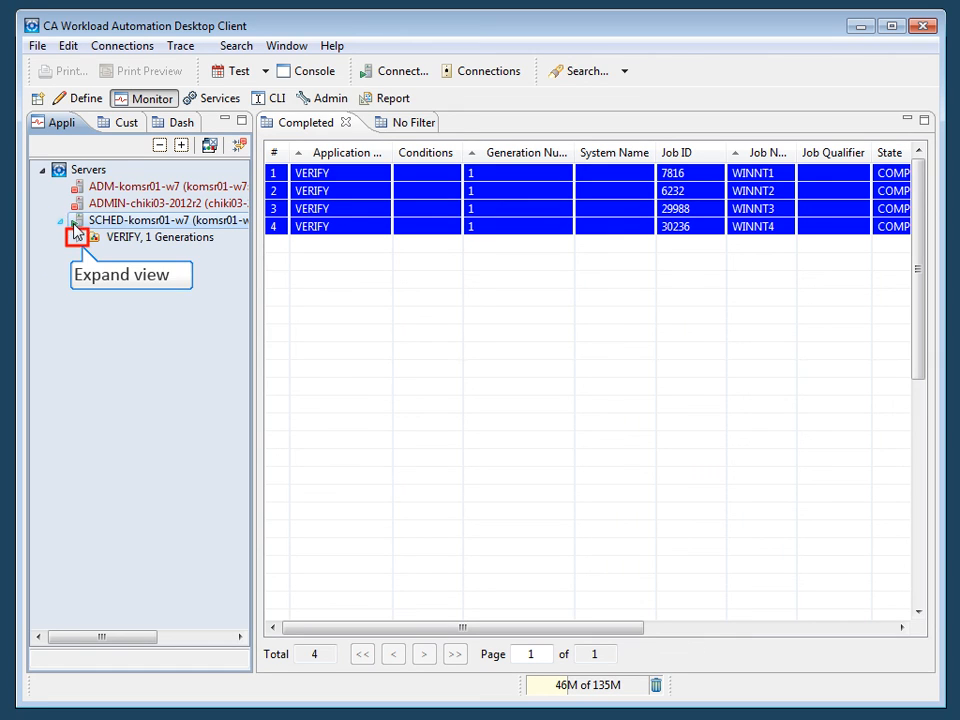
{"action": "left_click", "coordinate": [77, 238]}
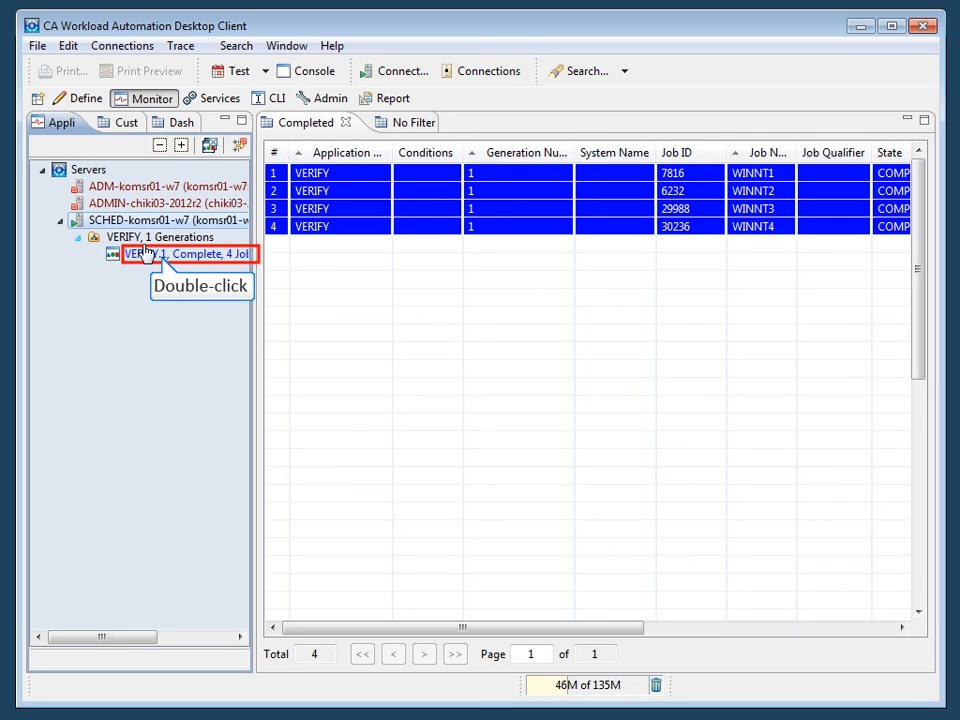
{"action": "double_click", "coordinate": [164, 255]}
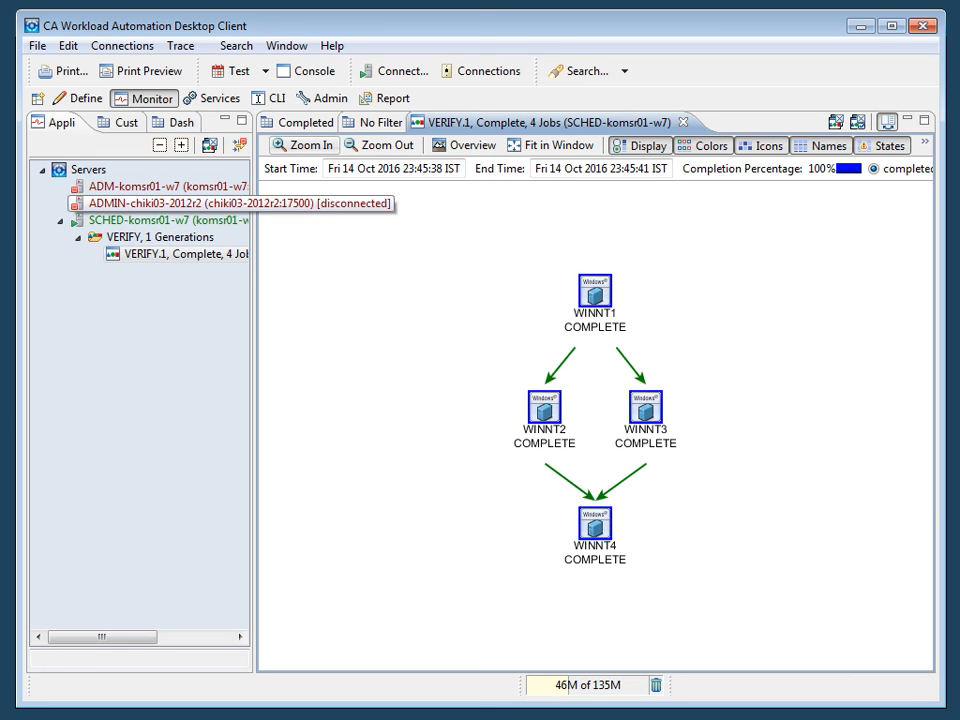